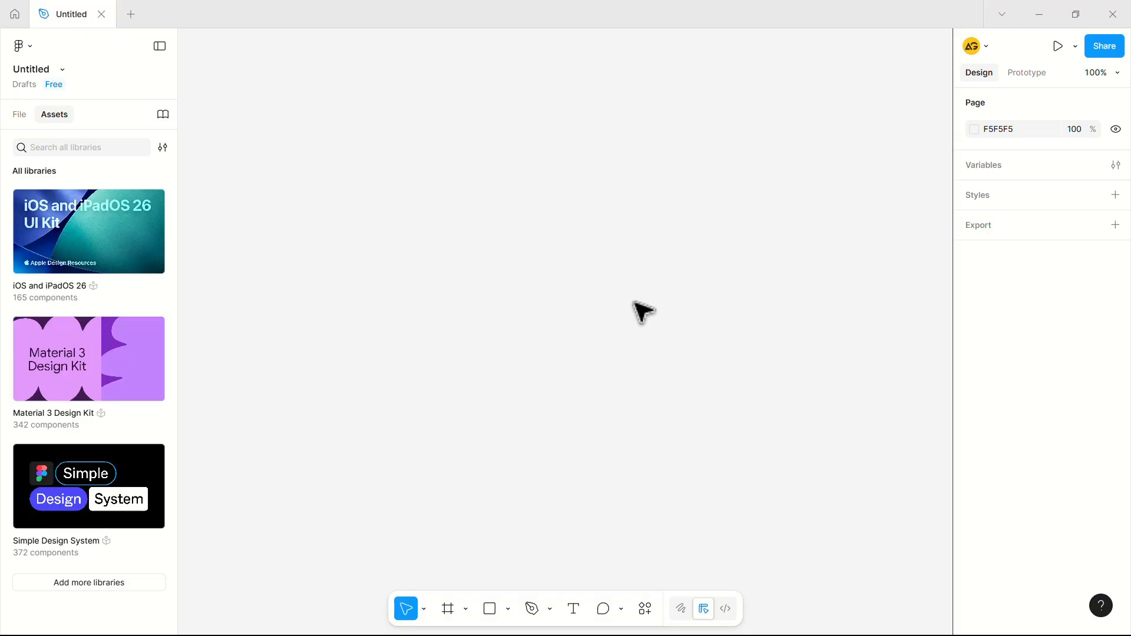
- Add a text box reading "Button" on the canvas and set its font size to 40
left_click(573, 608)
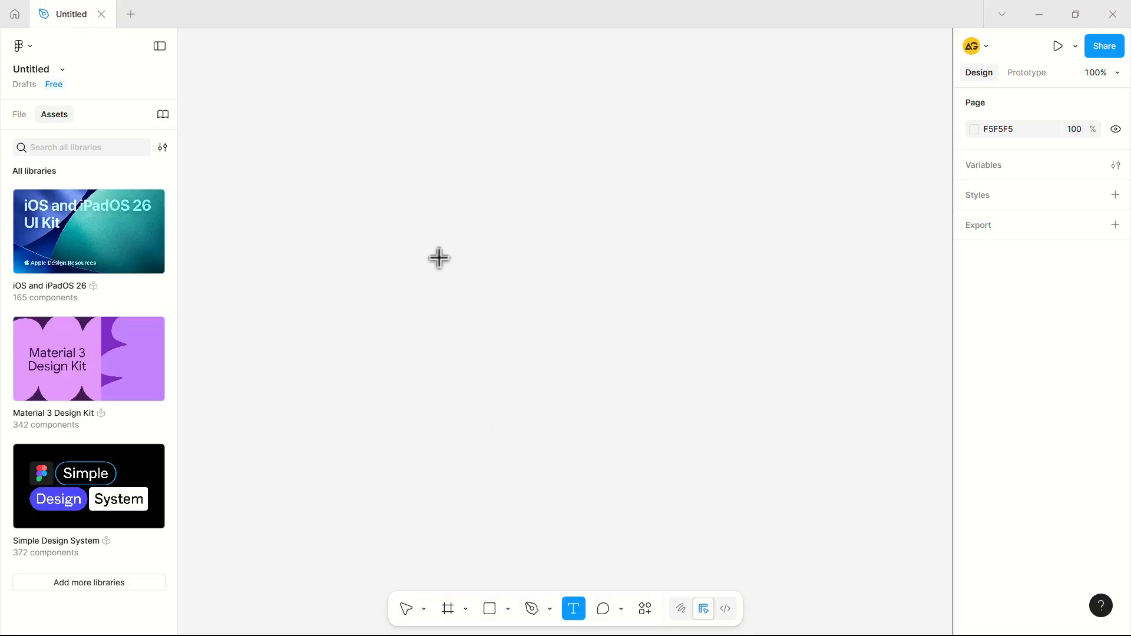
left_click_drag(427, 253, 529, 301)
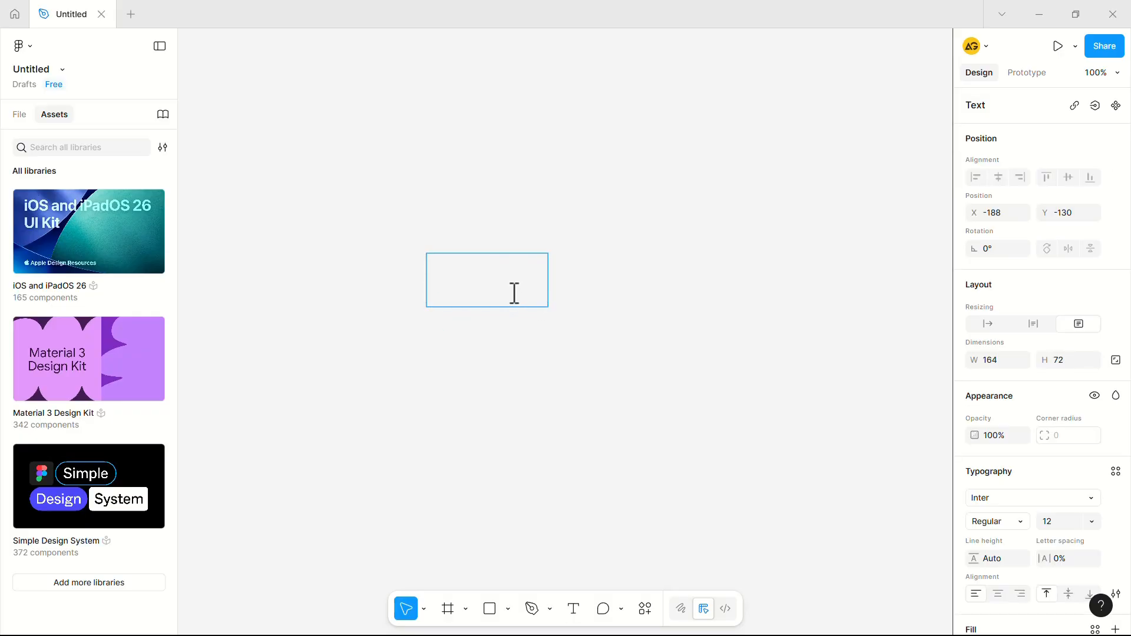
type("Button")
double_click(447, 259)
left_click(1093, 522)
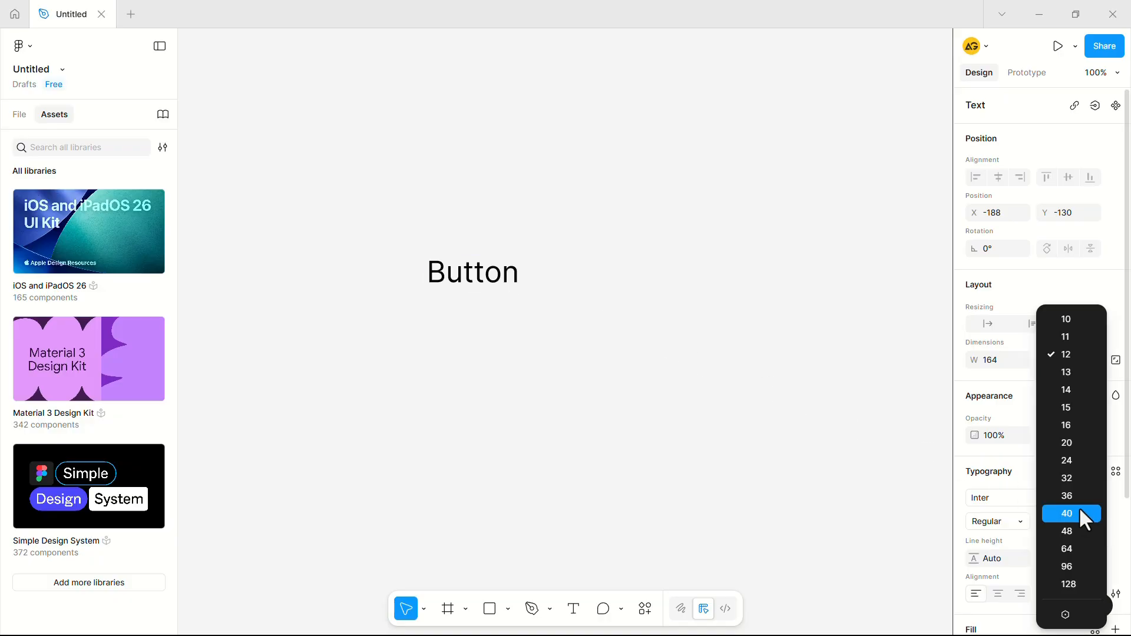
left_click(1078, 513)
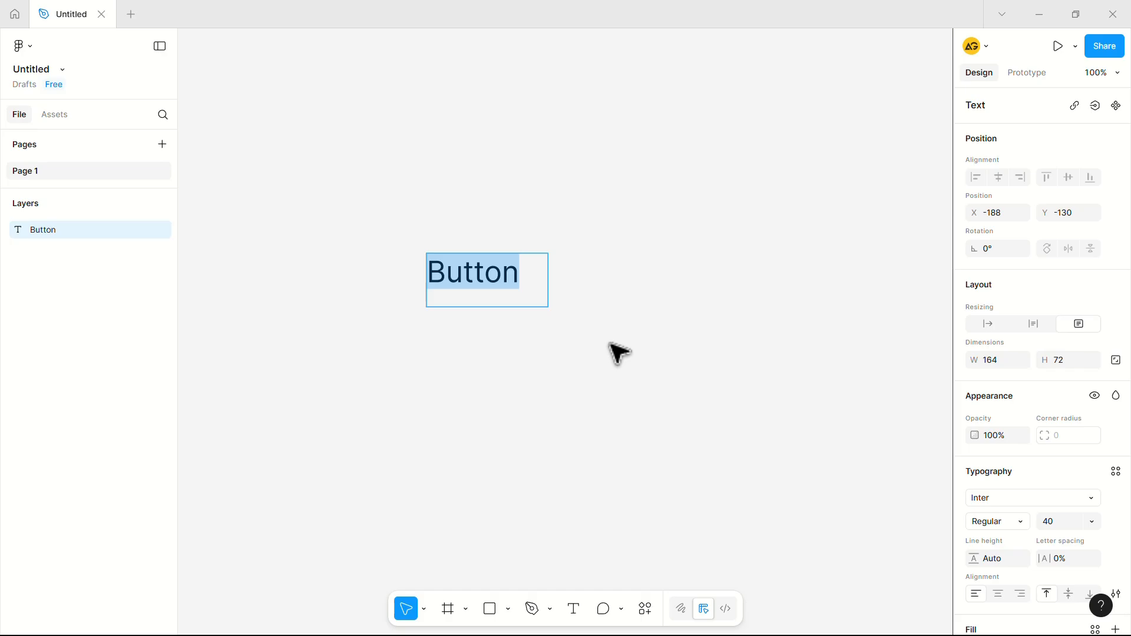
- Wrap the Button text in an auto layout frame and enlarge the frame to about 206 × 77
right_click(472, 308)
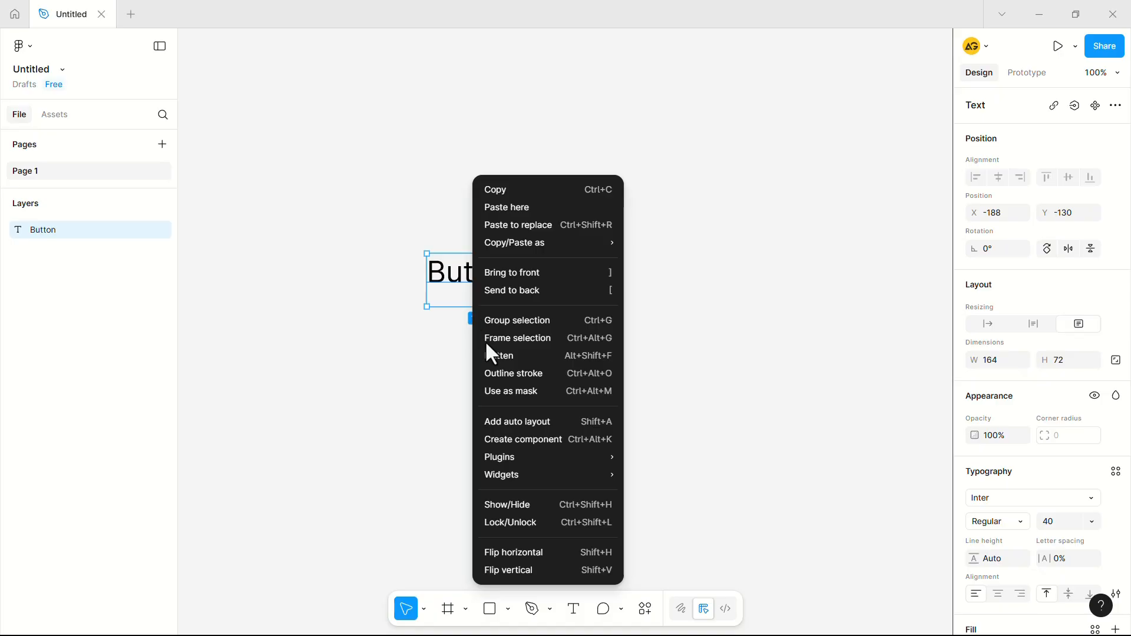
left_click(518, 421)
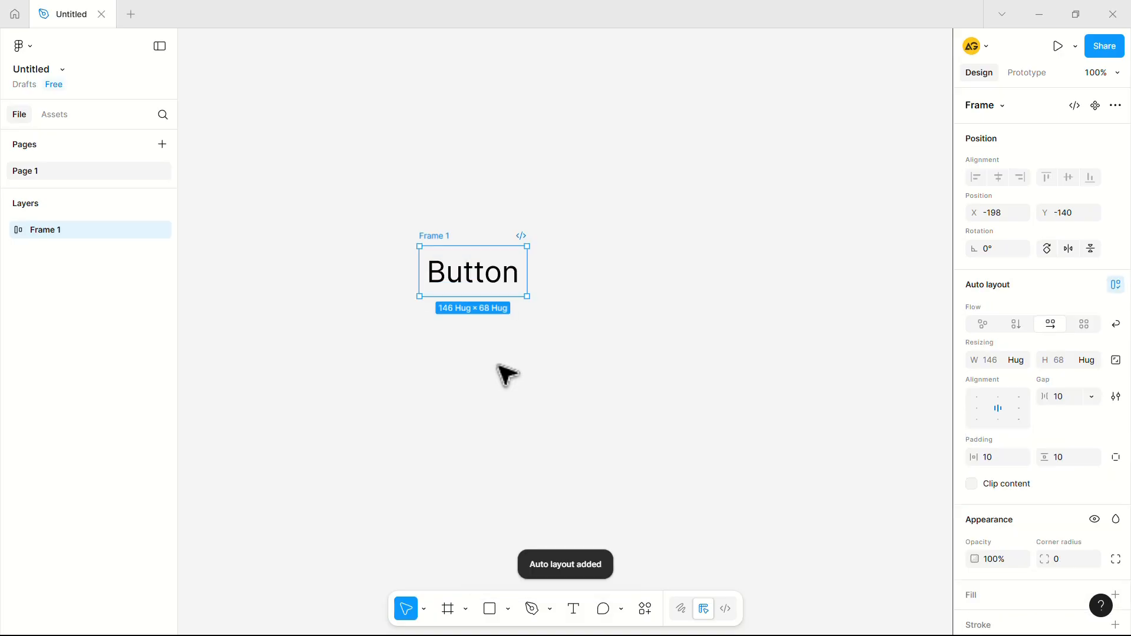
left_click_drag(527, 272, 571, 275)
mouse_move(498, 297)
left_mouse_down()
mouse_move(501, 312)
mouse_move(500, 301)
left_mouse_up()
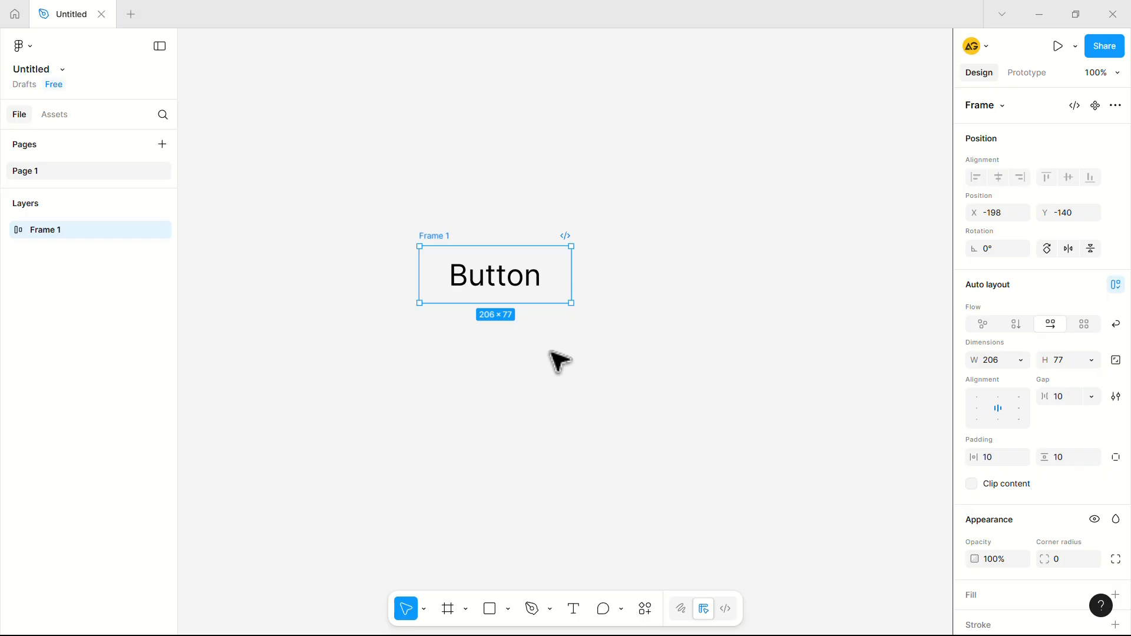
- Add a stroke to the button frame and color it blue, 1E02F2
scroll(1051, 447, "down", 5)
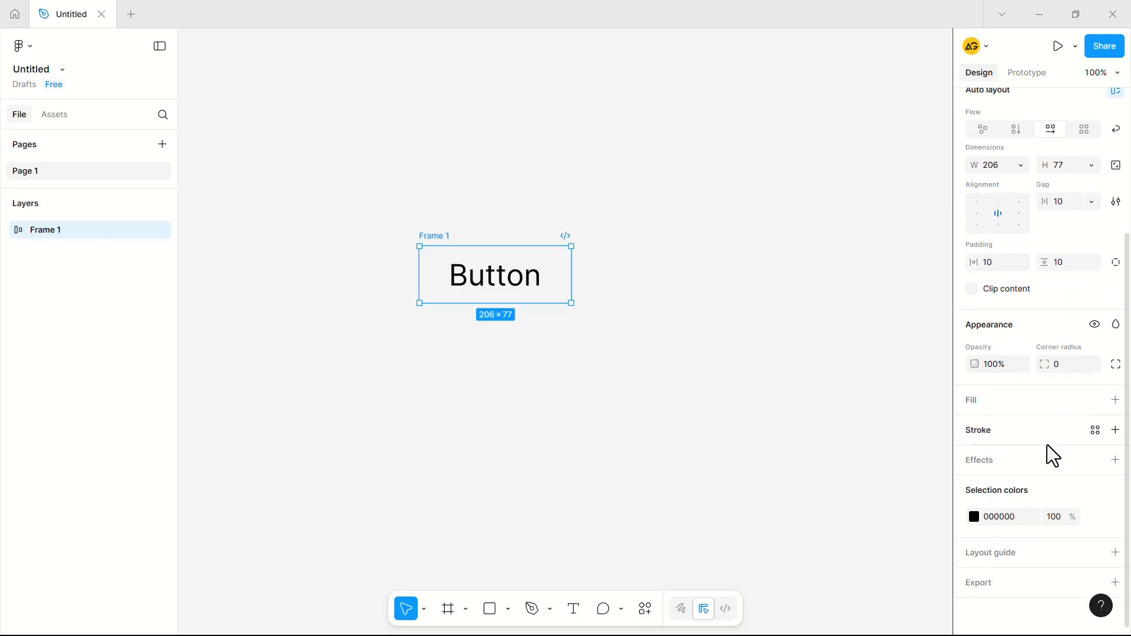
left_click(973, 430)
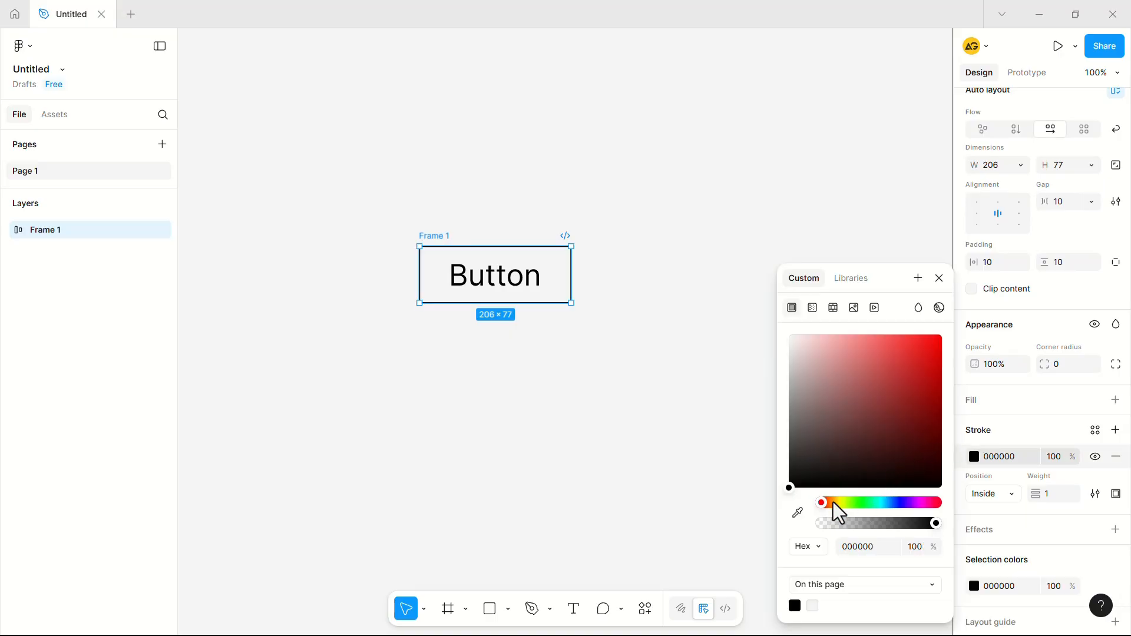
left_click_drag(824, 502, 901, 503)
left_click_drag(789, 490, 941, 350)
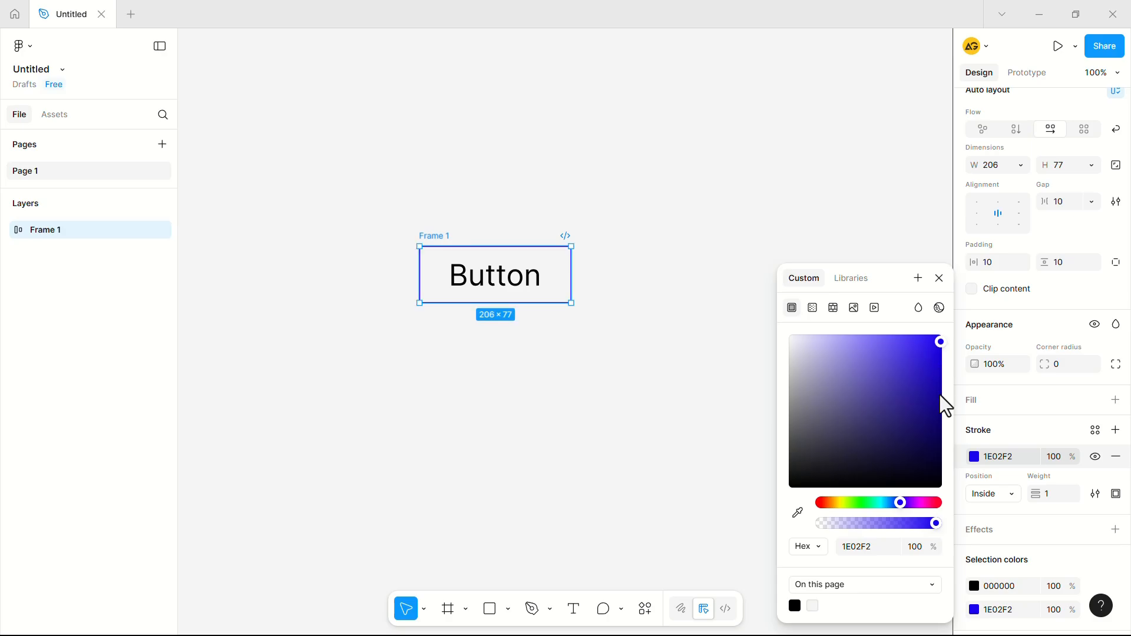
- Round the button frame's corners with a radius of 30 and deselect it
scroll(1040, 406, "down", 1)
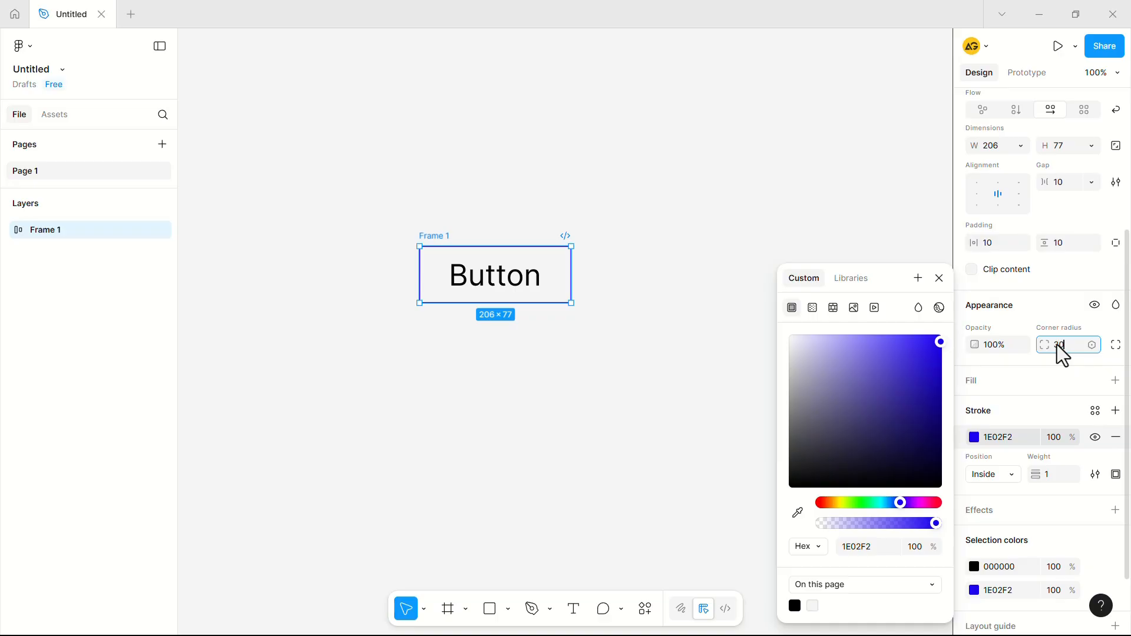
key("Tab")
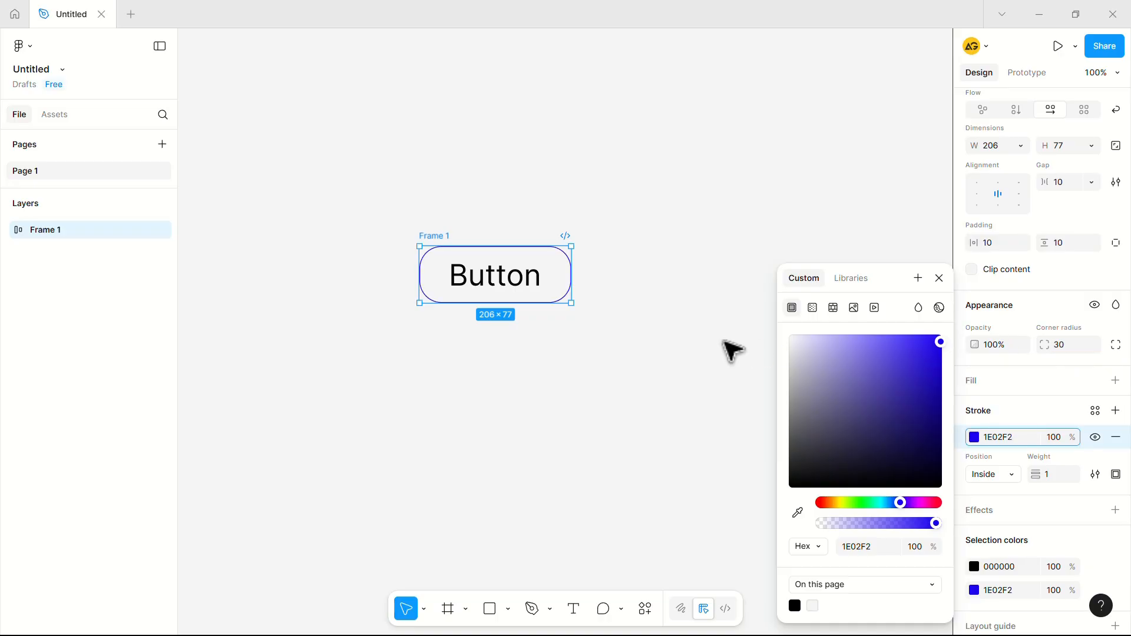
left_click(724, 342)
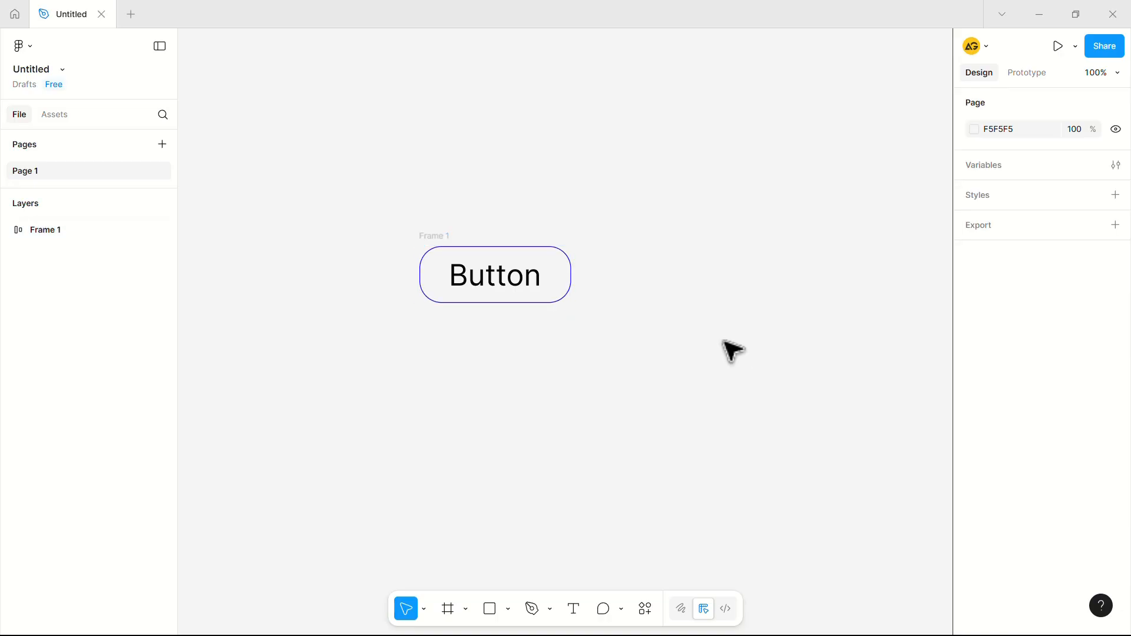
- Duplicate the button frame and place the copy directly below the original, at about Y 59
left_click_drag(667, 318, 440, 266)
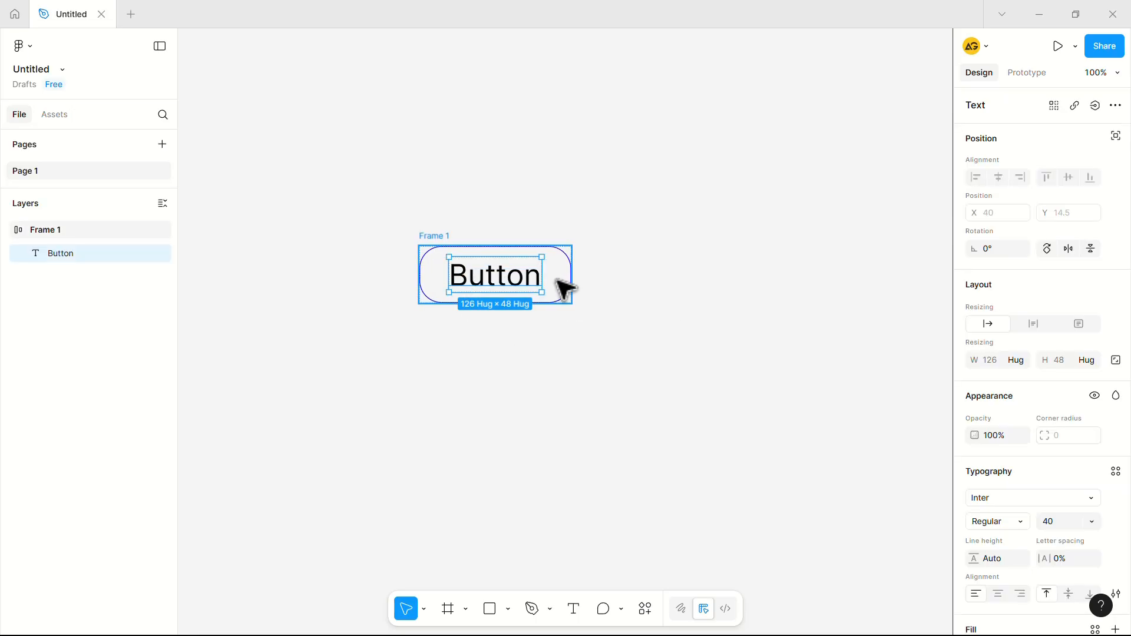
key("alt")
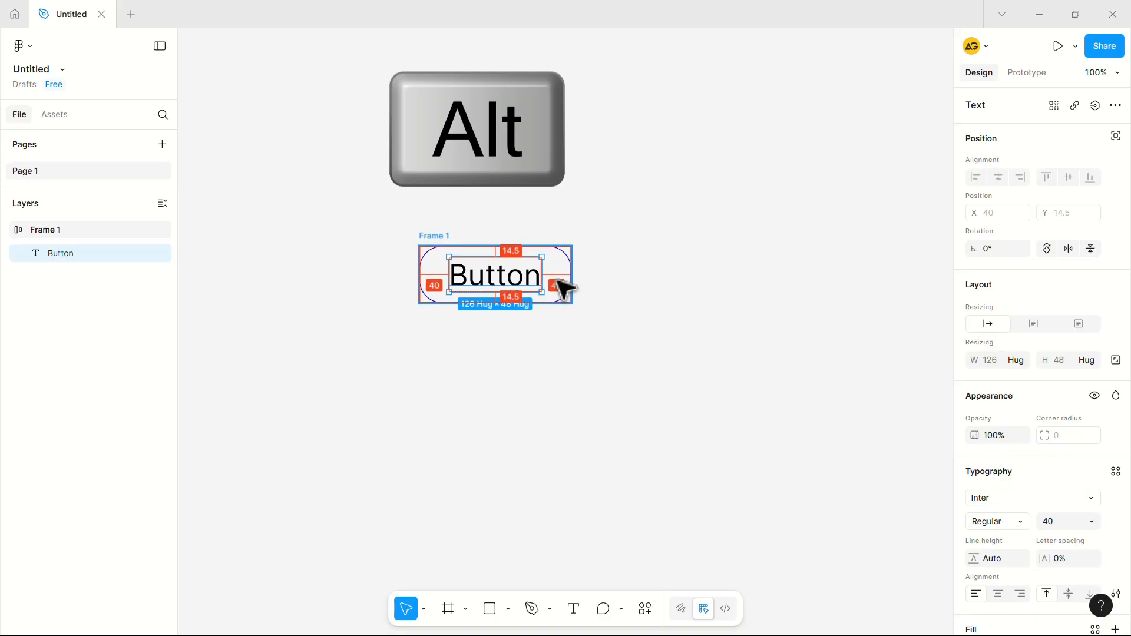
left_click_drag(562, 287, 566, 430)
left_click_drag(625, 388, 625, 392)
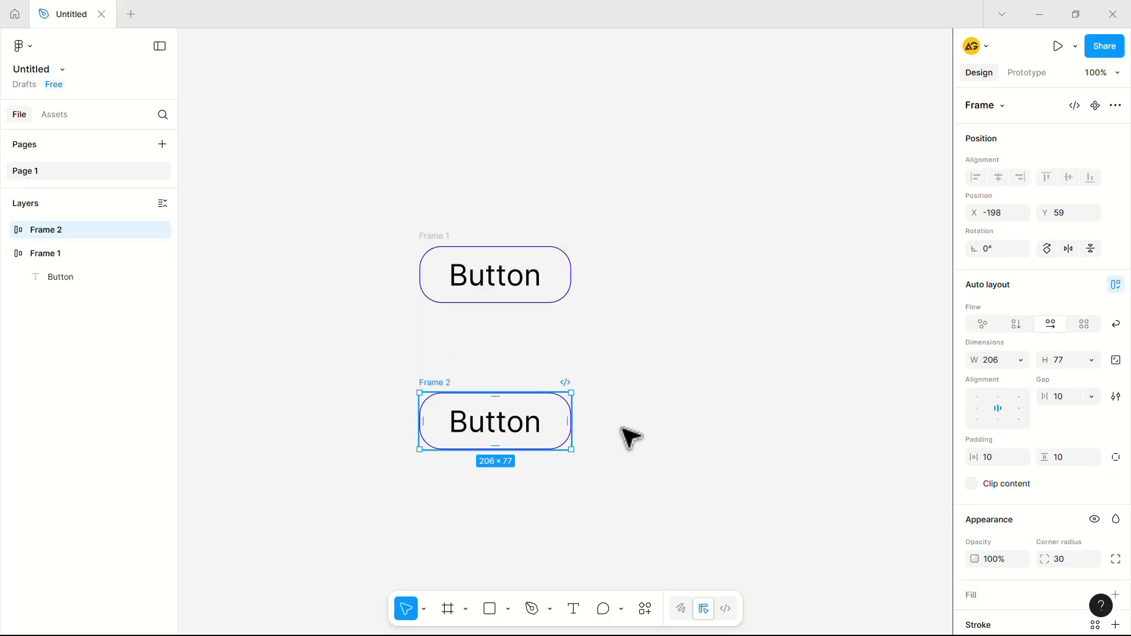
- Add a solid purple fill, A20BE3, to the lower button
scroll(1019, 465, "down", 3)
scroll(1025, 472, "down", 1)
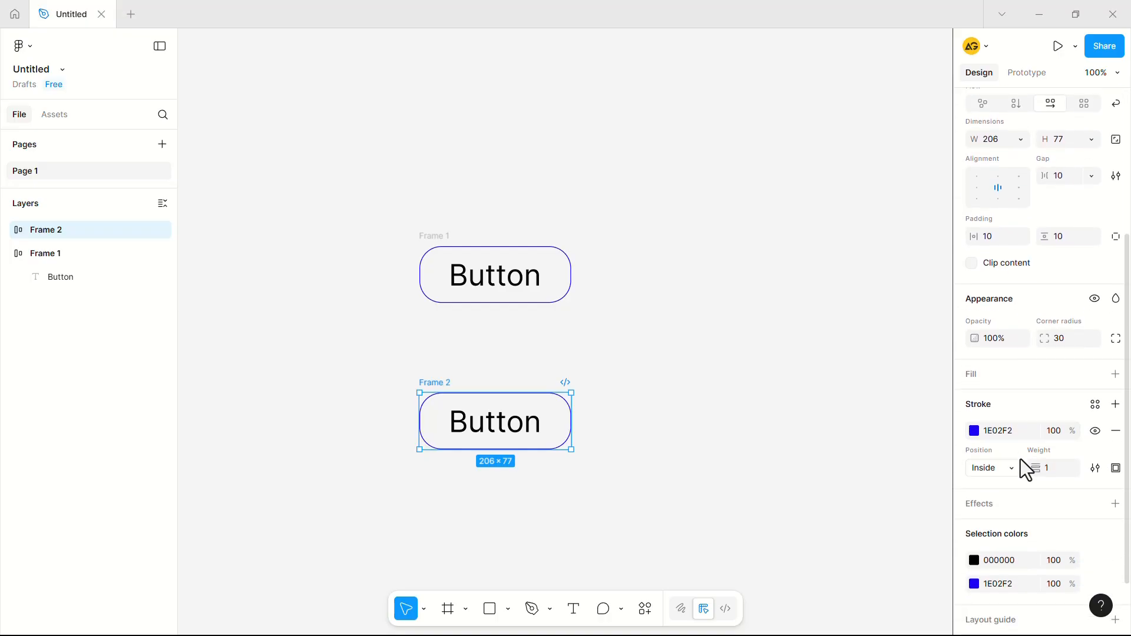
left_click(970, 377)
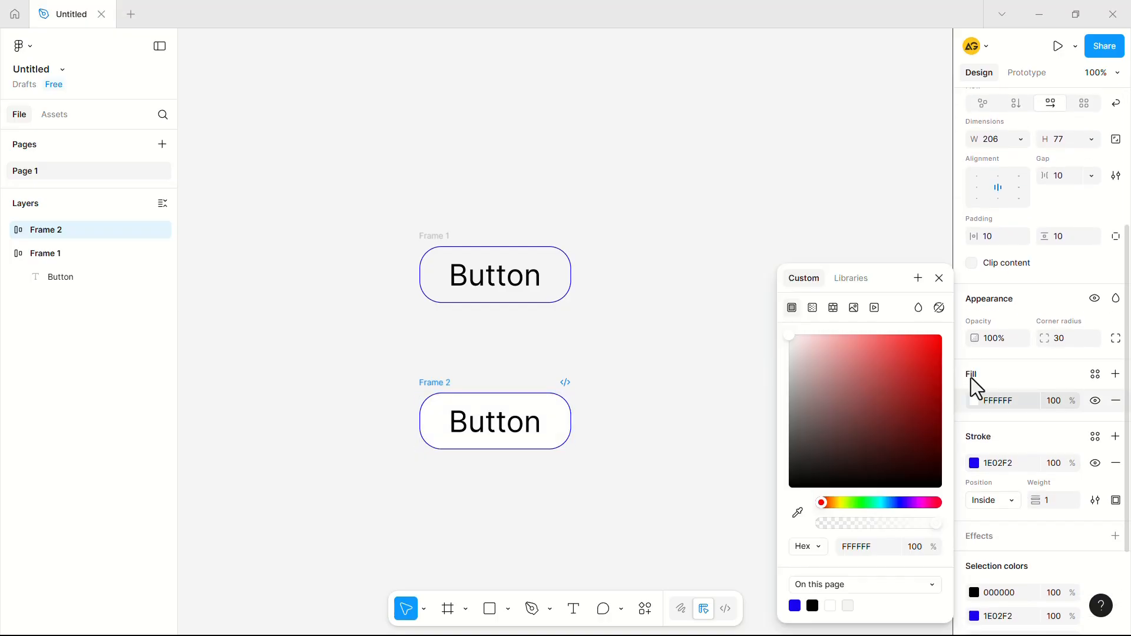
left_click_drag(824, 503, 911, 502)
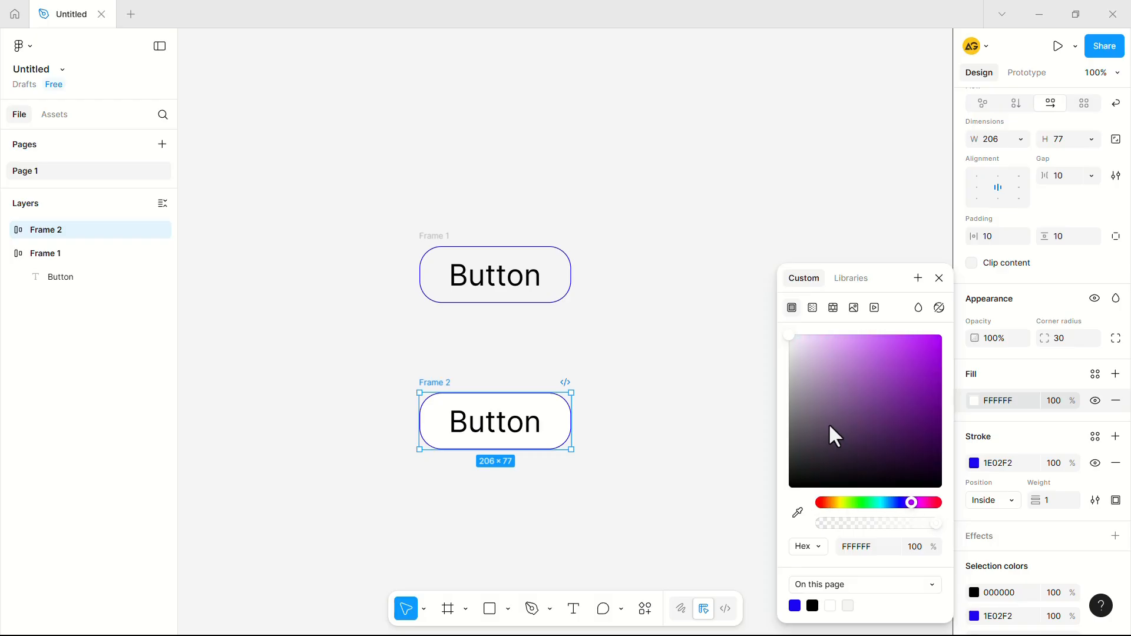
left_click_drag(833, 436, 931, 351)
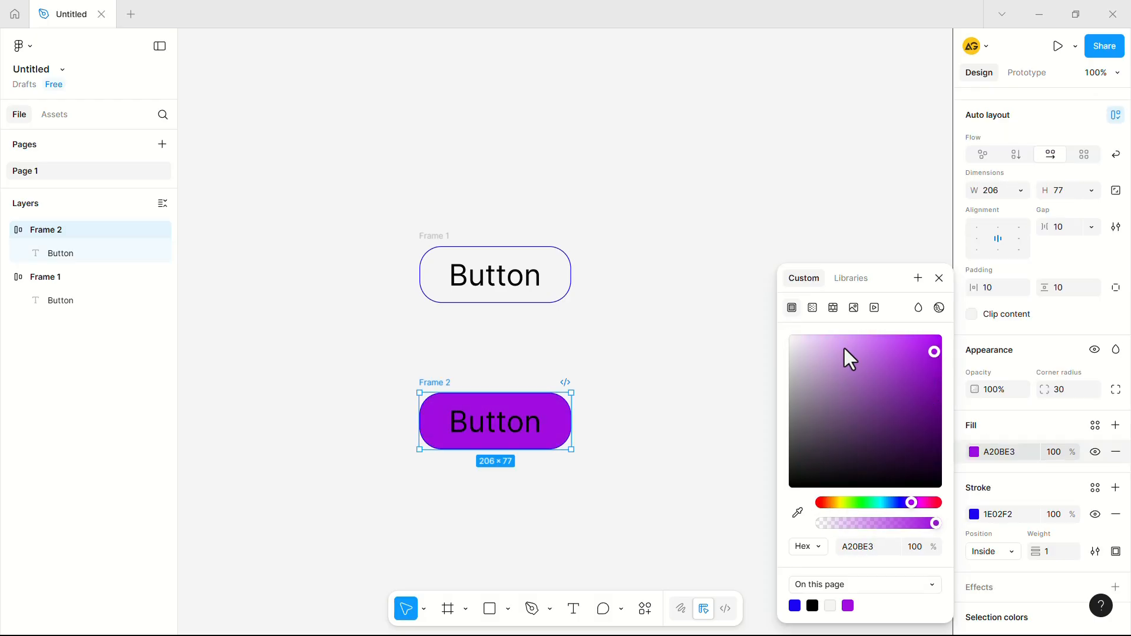
- Turn the lower button's fill into a horizontal linear gradient, with the dark stop at its left edge and the bright stop at its right
left_click(813, 308)
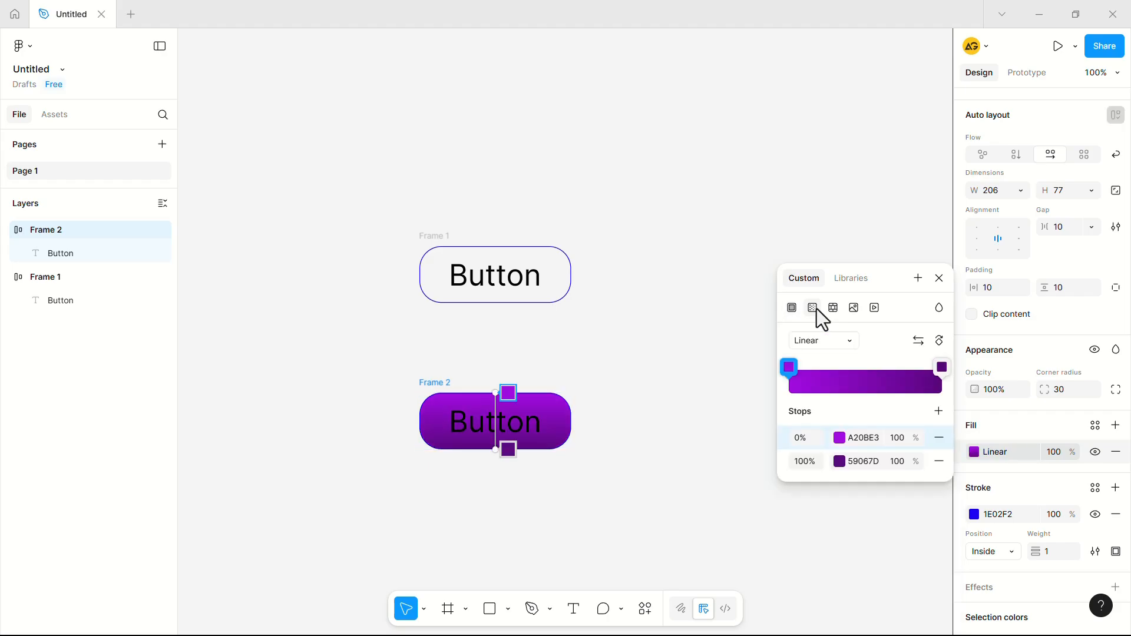
left_click_drag(511, 393, 575, 424)
left_click_drag(507, 450, 422, 421)
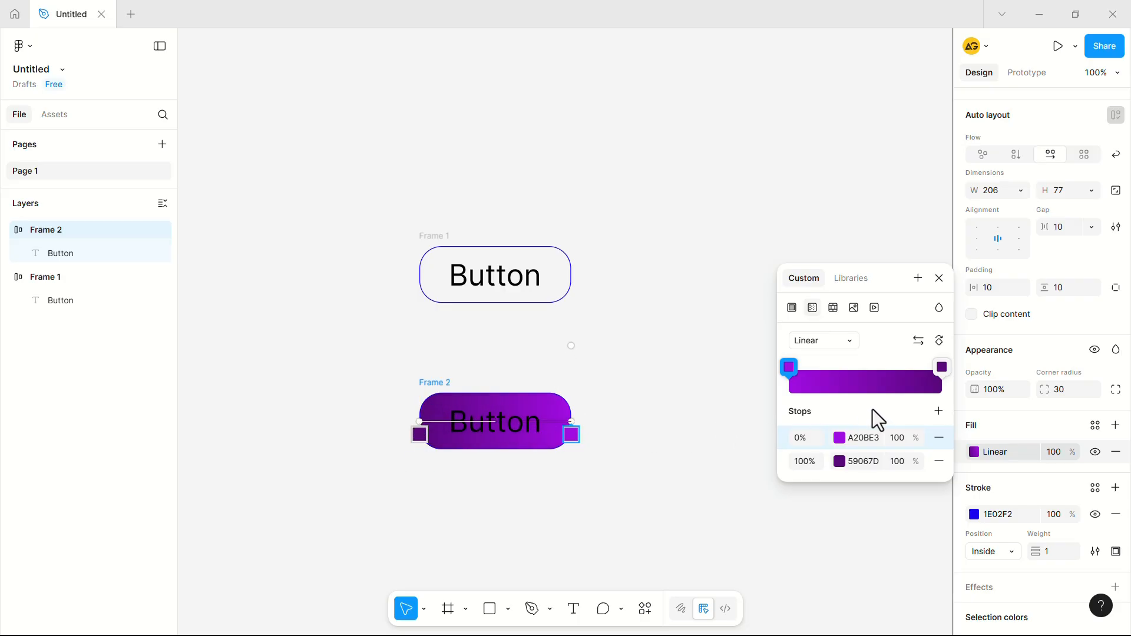
key("Escape")
- Recolor the lower button's text to white, FFFFFF
double_click(485, 430)
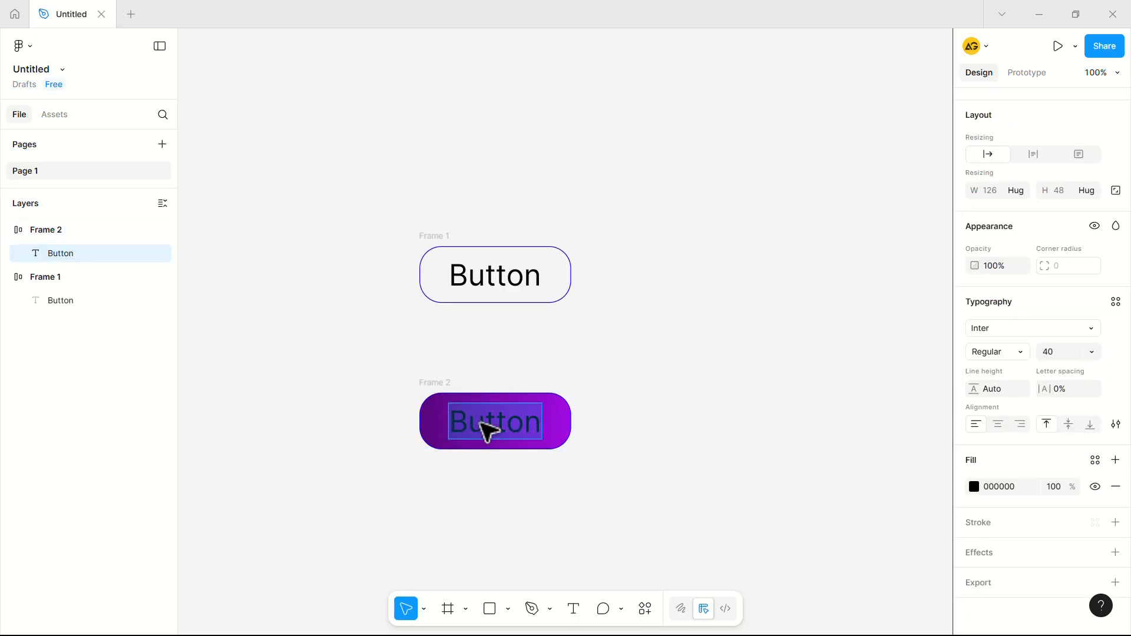
left_click(973, 487)
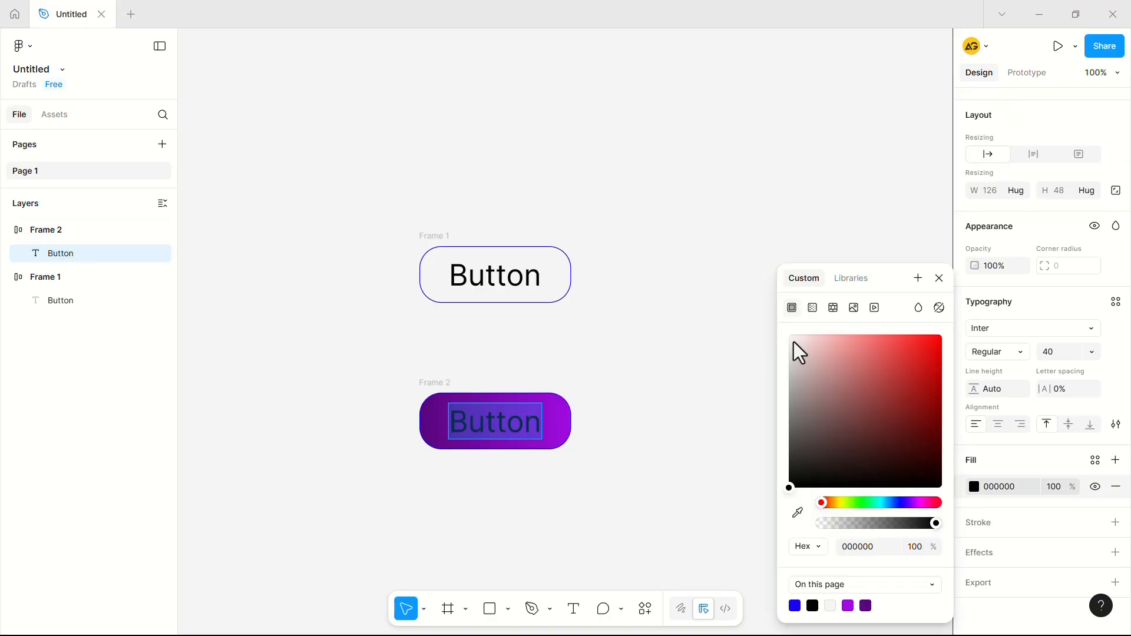
left_click_drag(793, 342, 788, 323)
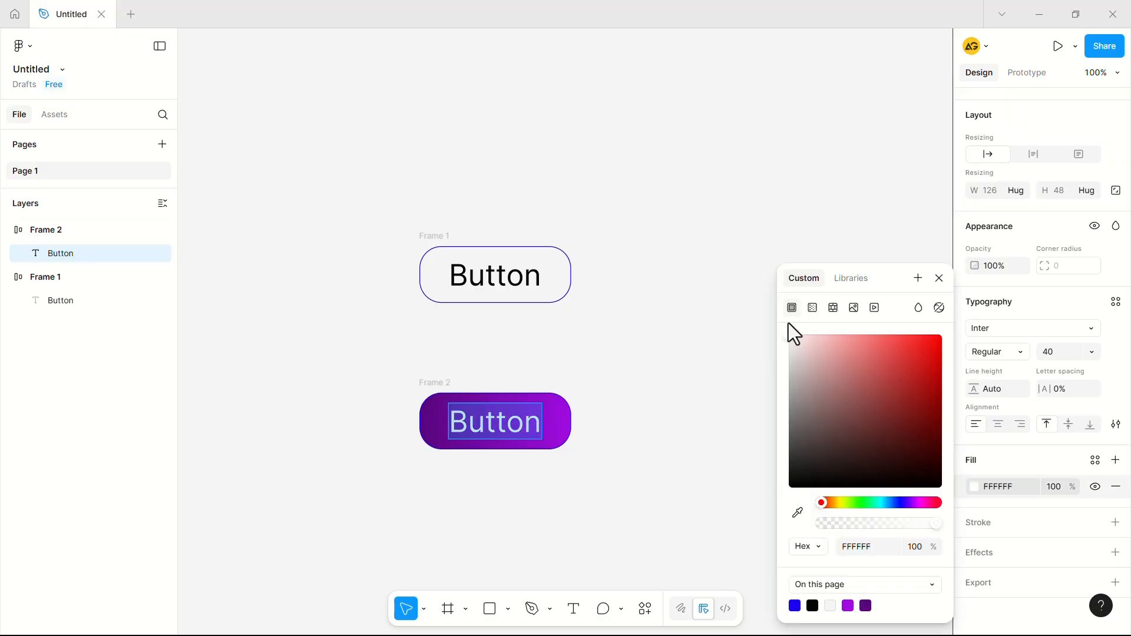
left_click(939, 278)
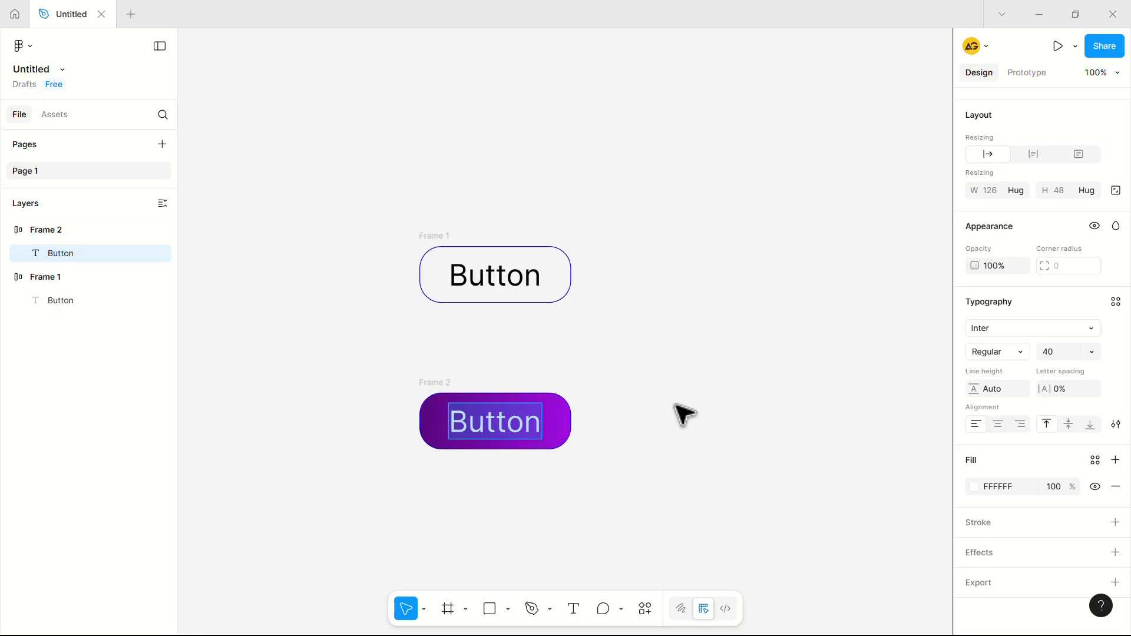
- Combine the outlined and gradient buttons into a component set
left_click_drag(397, 198, 624, 483)
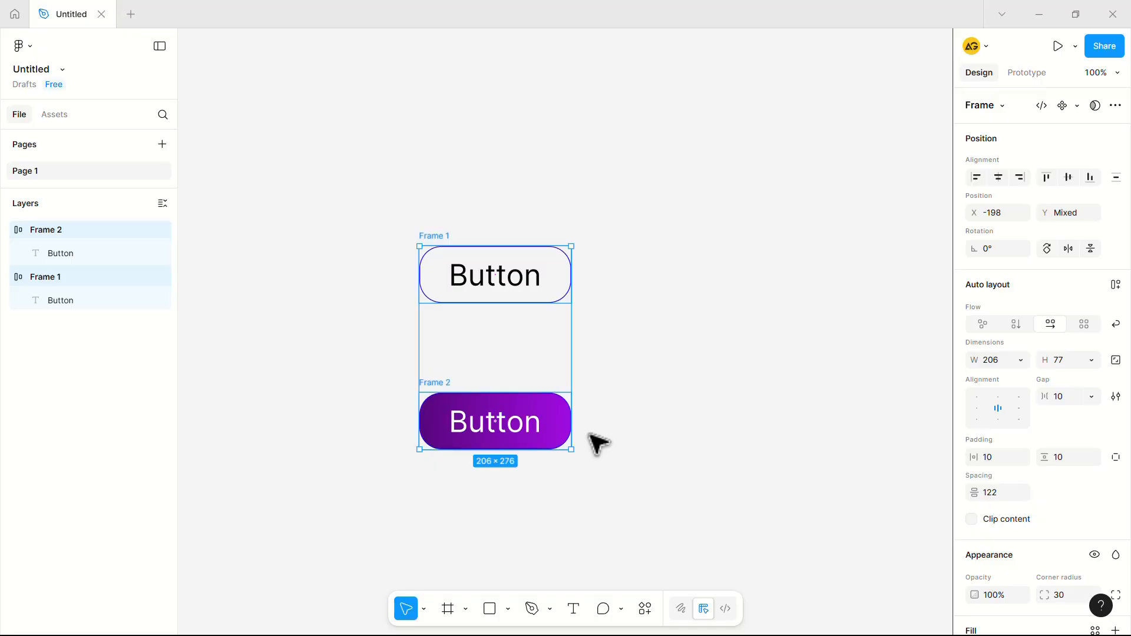
left_click(1077, 106)
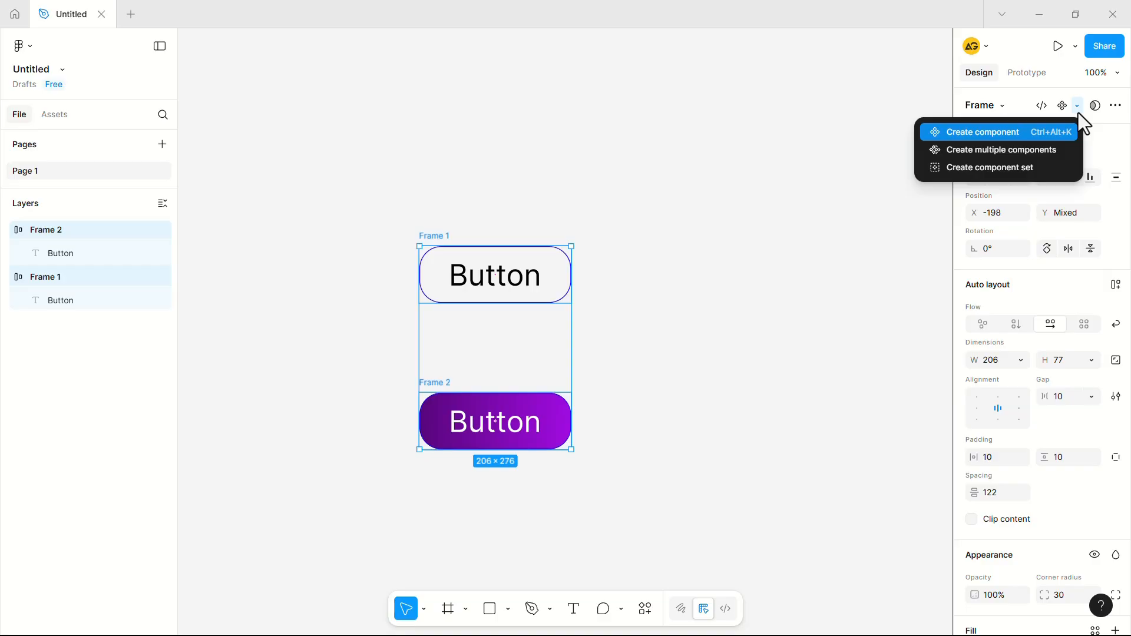
left_click(1004, 172)
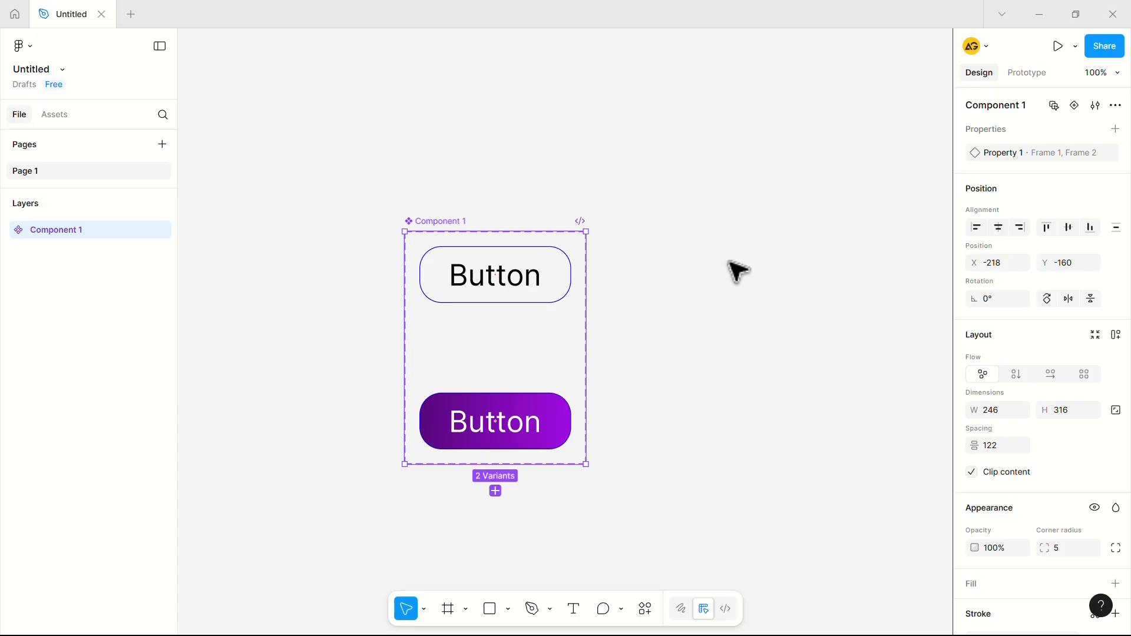
left_click(738, 272)
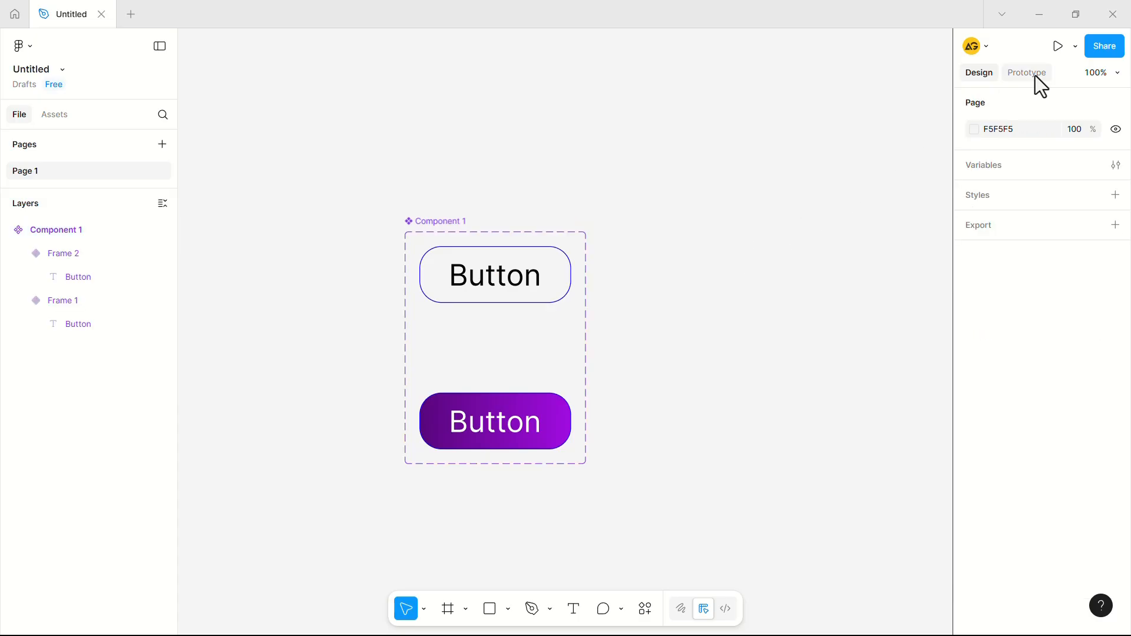
- Connect the outlined variant to the gradient variant with a prototype interaction triggered While hovering that changes to Frame 2
left_click(1032, 74)
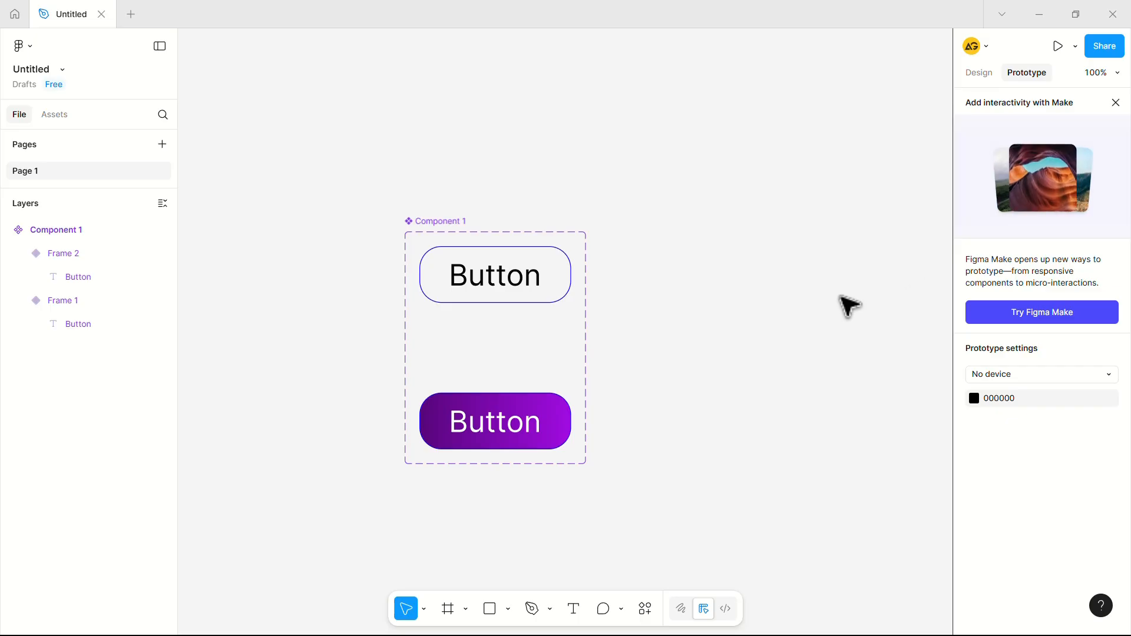
left_click(533, 298)
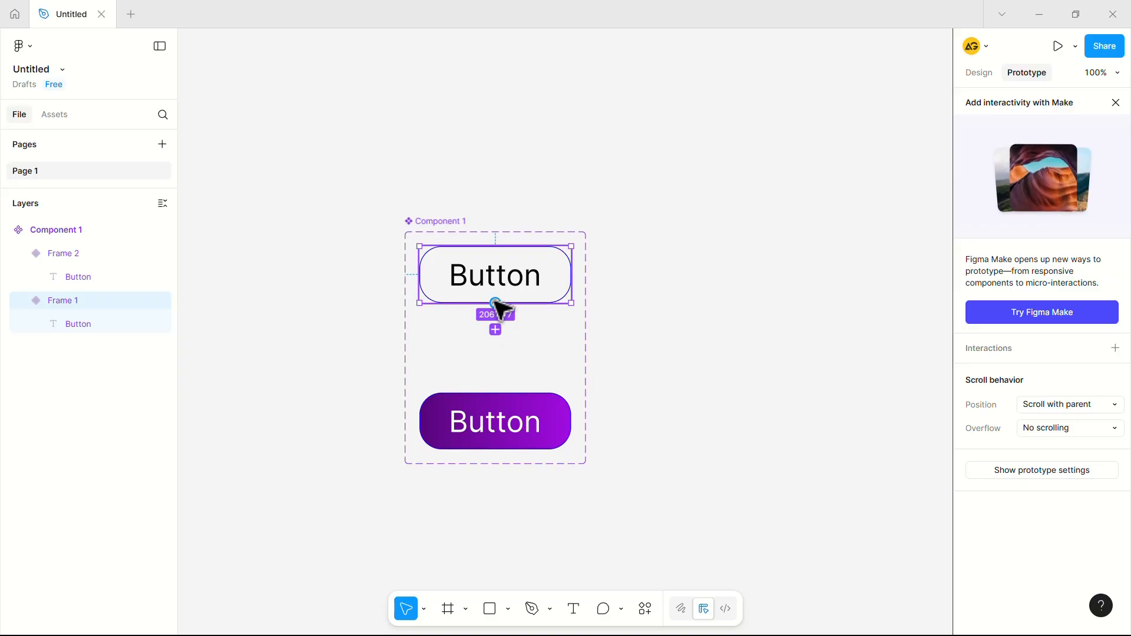
left_click_drag(495, 302, 495, 390)
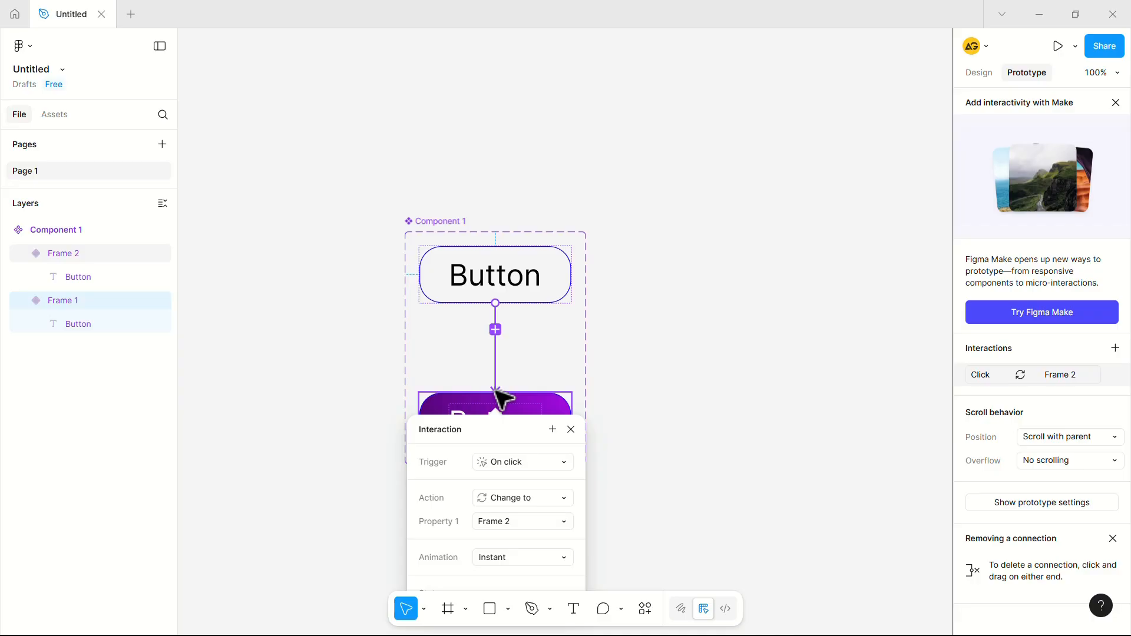
left_click(531, 461)
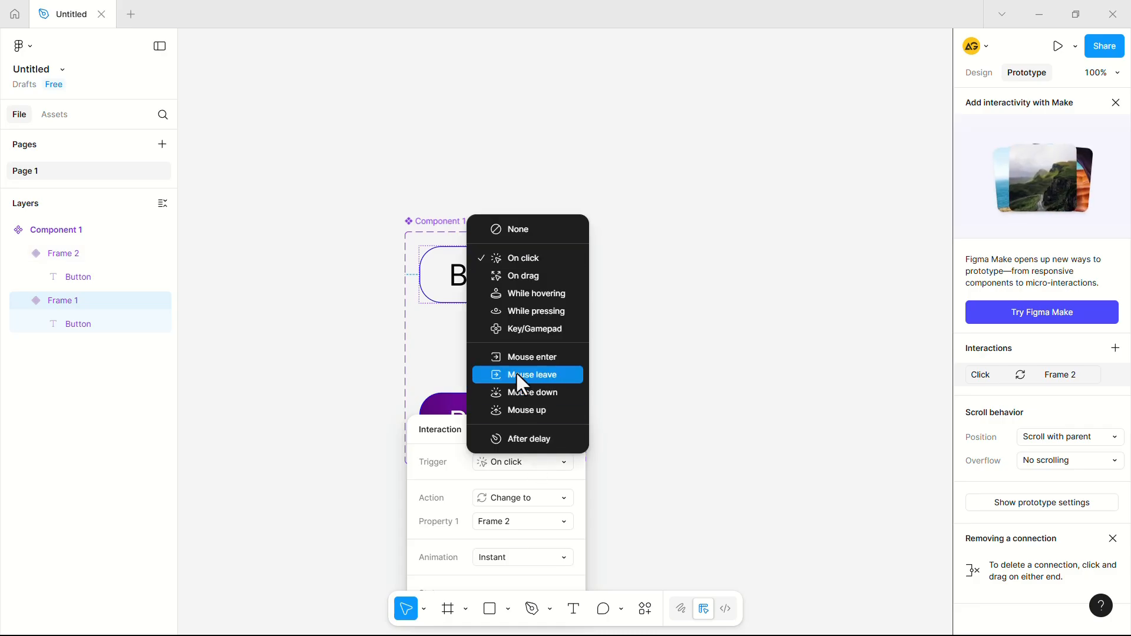
left_click(519, 298)
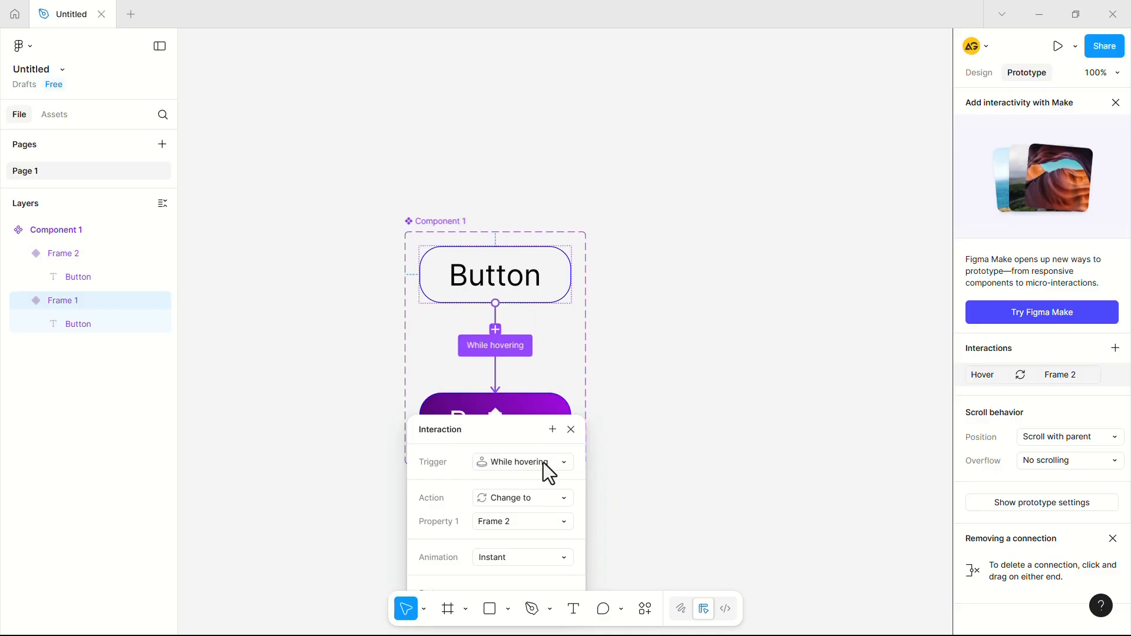
- Set the hover interaction's animation to Smart animate and close its settings
left_click(557, 555)
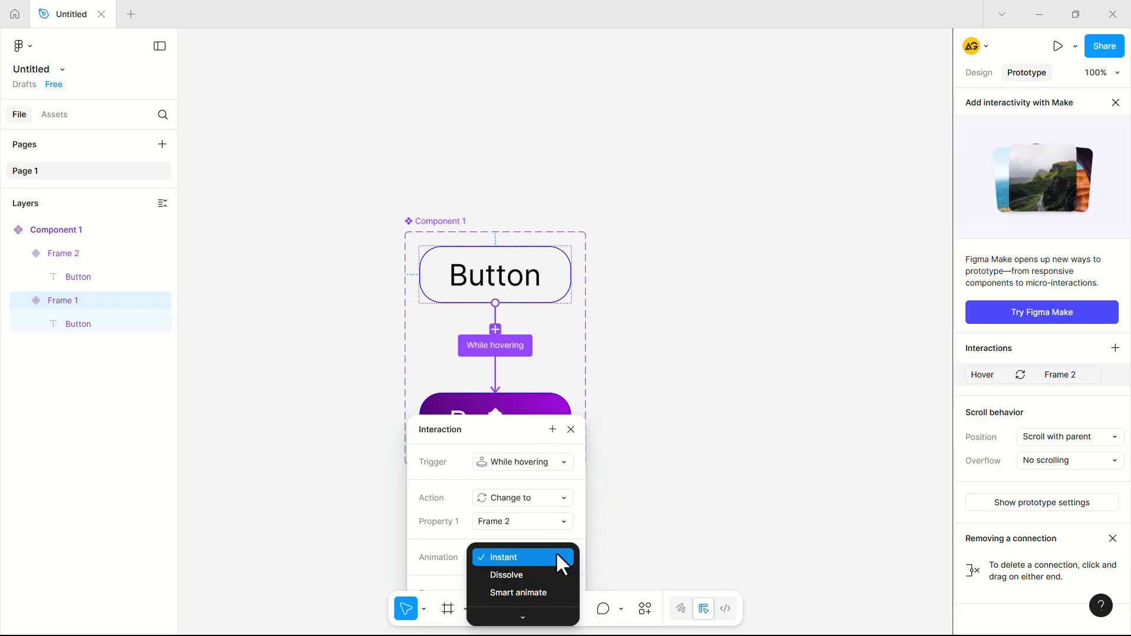
left_click(542, 592)
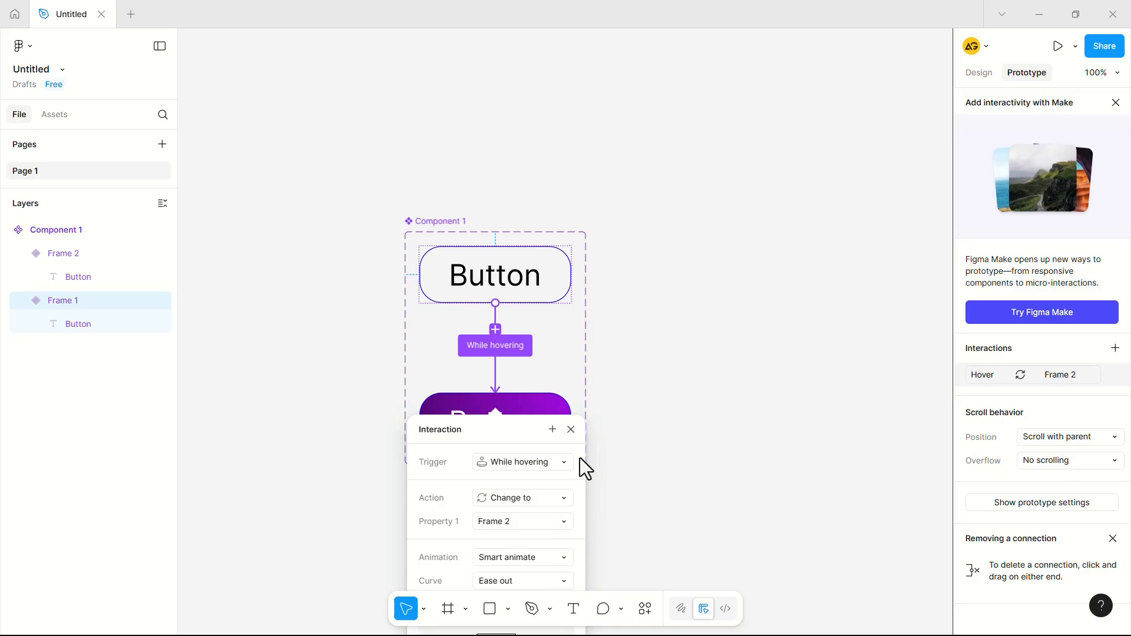
key("Escape")
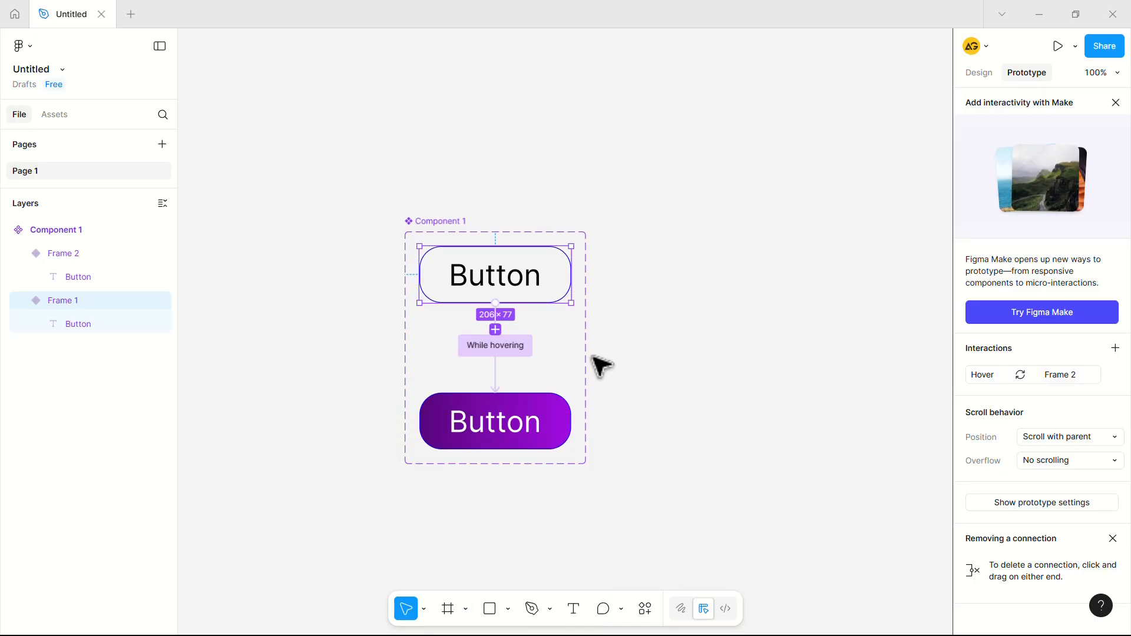
- Draw a frame about 337 × 433 beside the component set and place an instance of Component 1 near its center
left_click(448, 609)
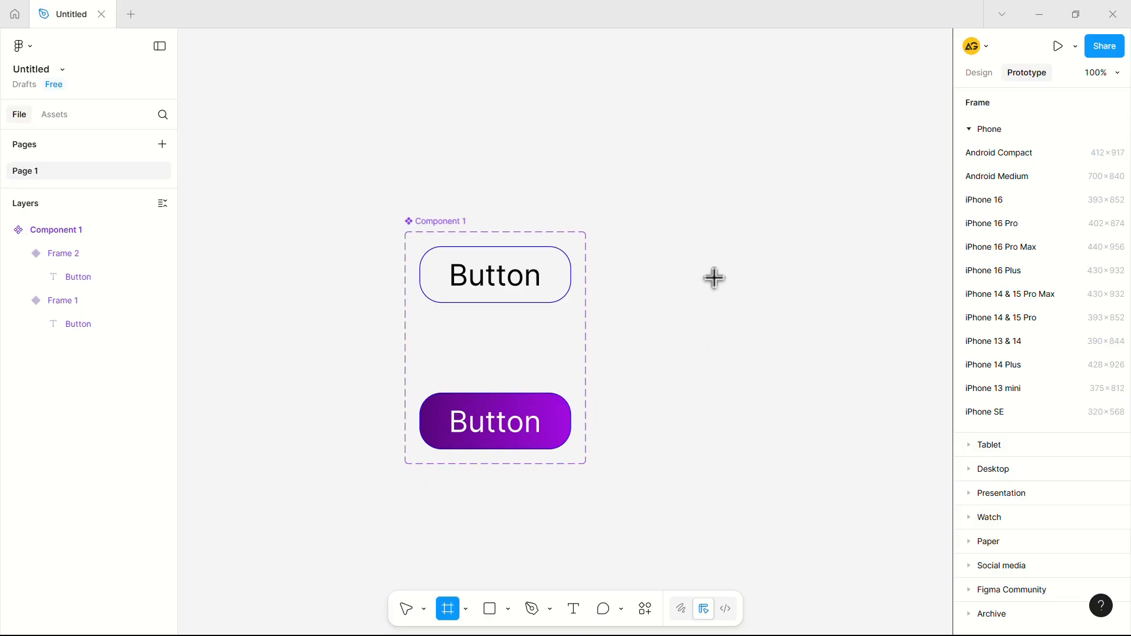
mouse_move(661, 213)
left_mouse_down()
mouse_move(856, 484)
mouse_move(910, 532)
left_mouse_up()
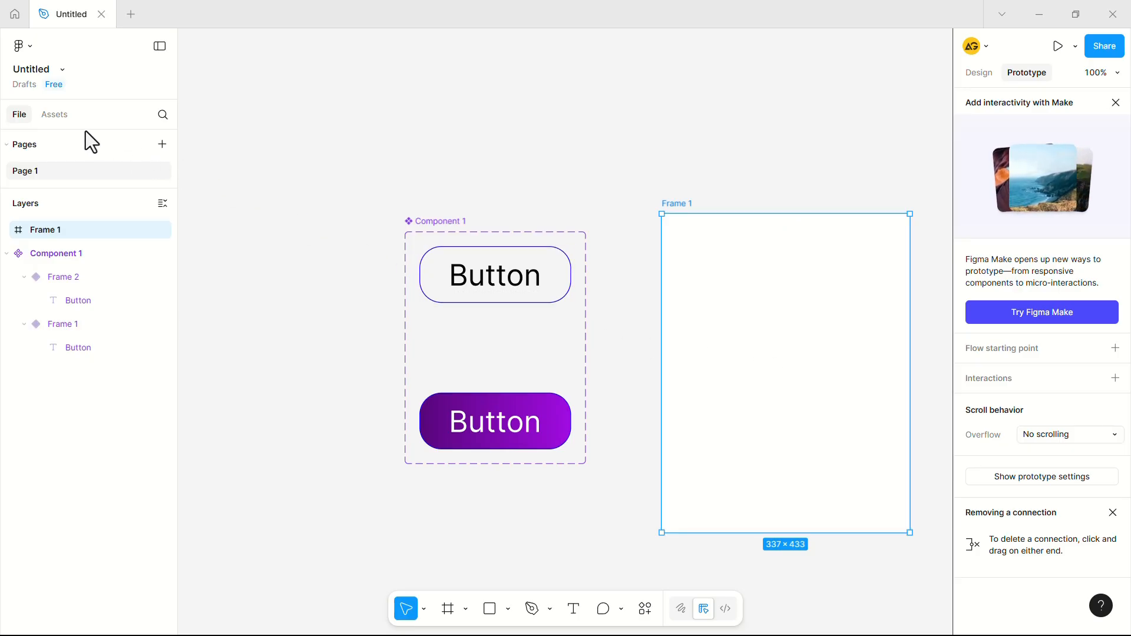
left_click(54, 114)
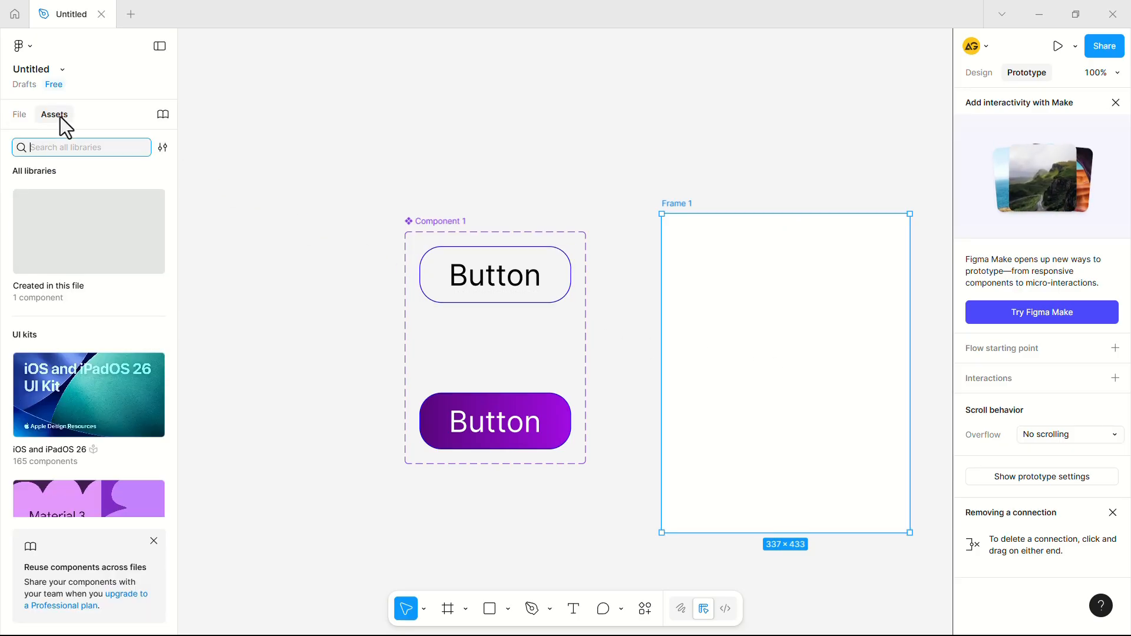
left_click(75, 297)
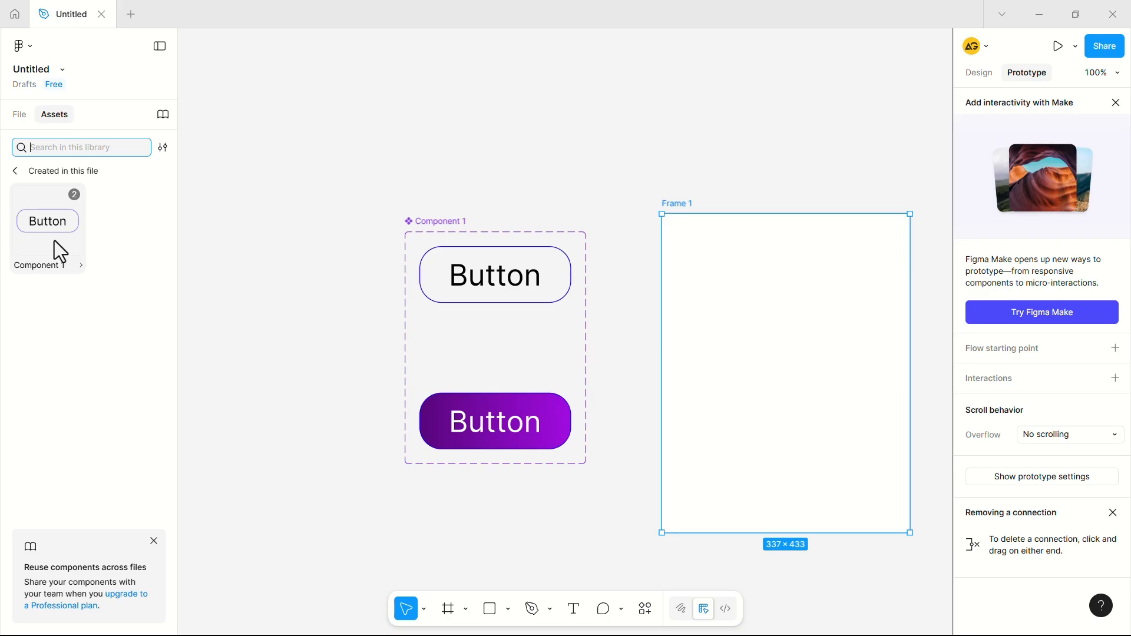
left_click_drag(54, 241, 798, 405)
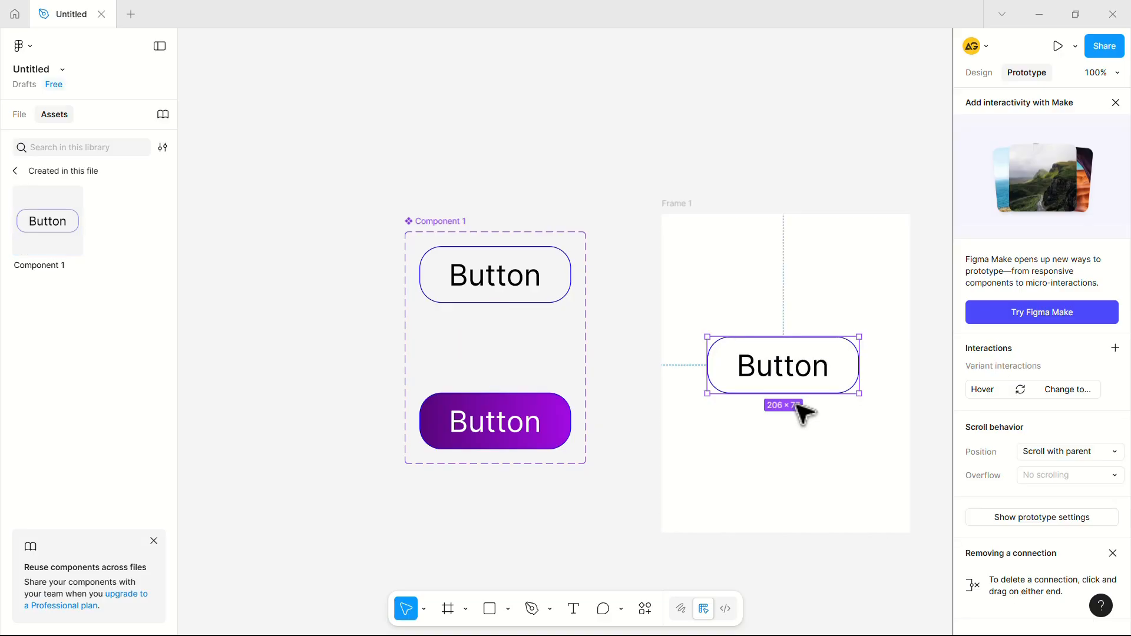
- Select the new frame containing the button instance and present it as a running prototype
left_click(719, 222)
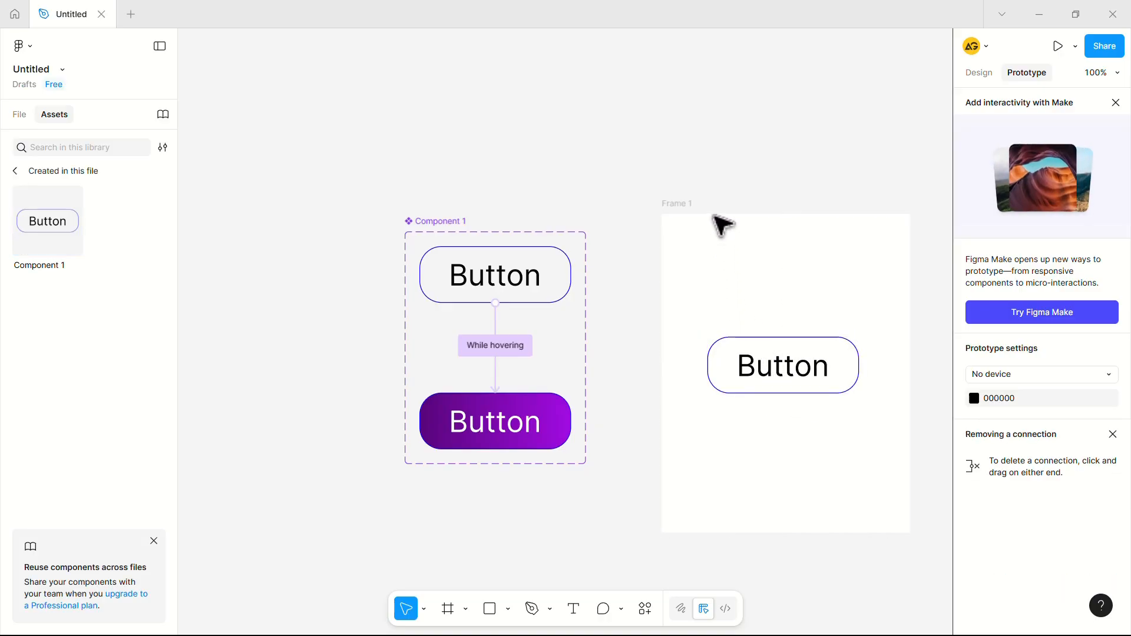
left_click(684, 203)
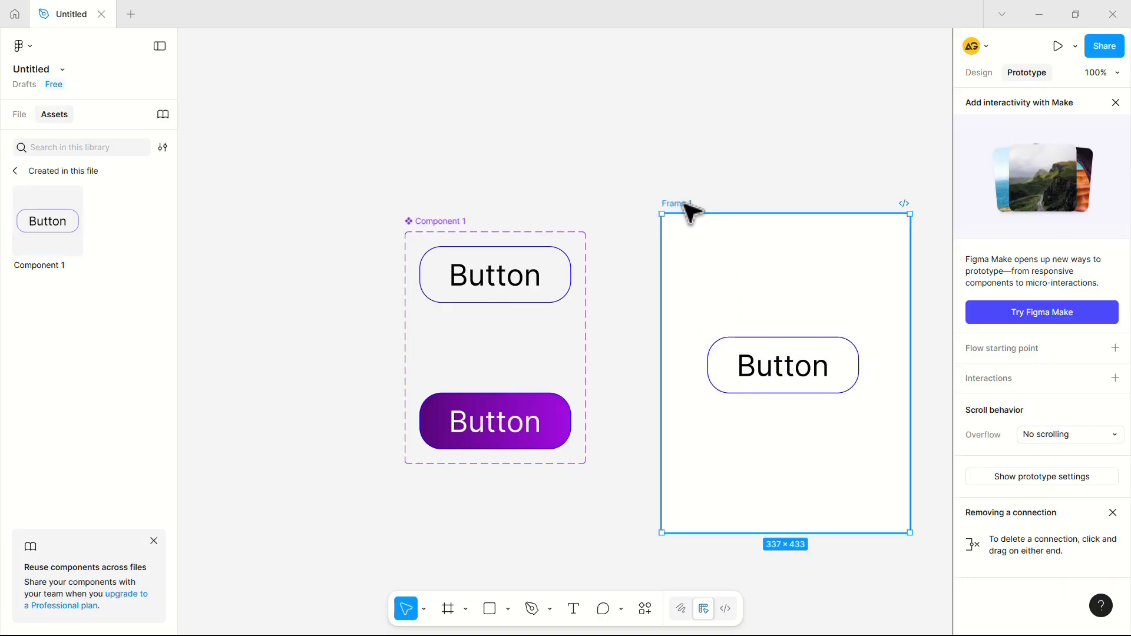
left_click(1057, 47)
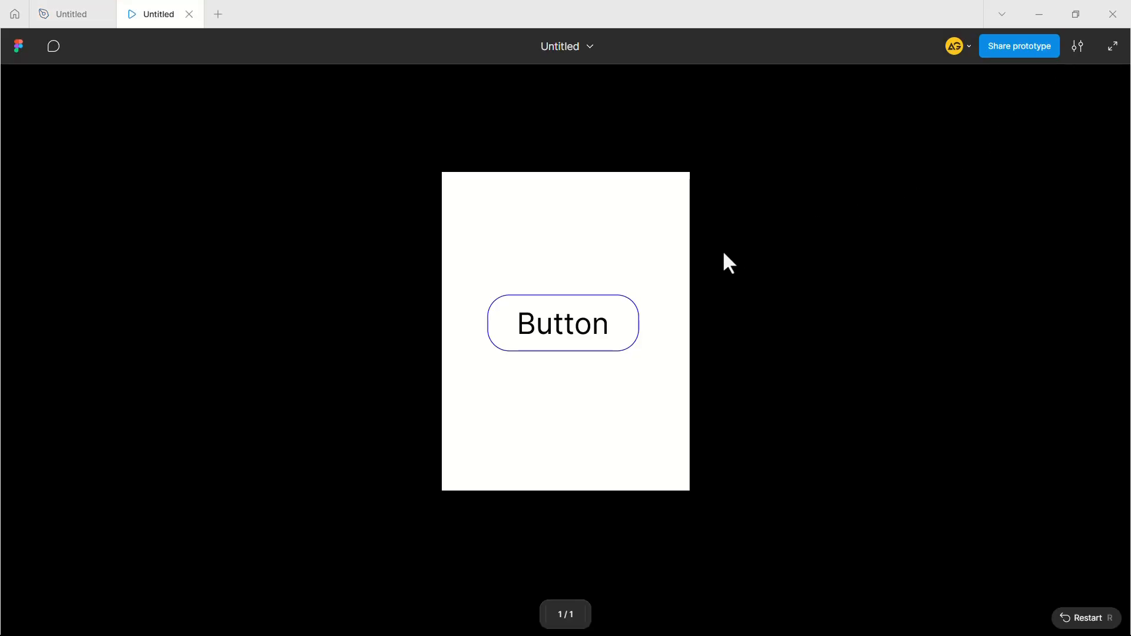